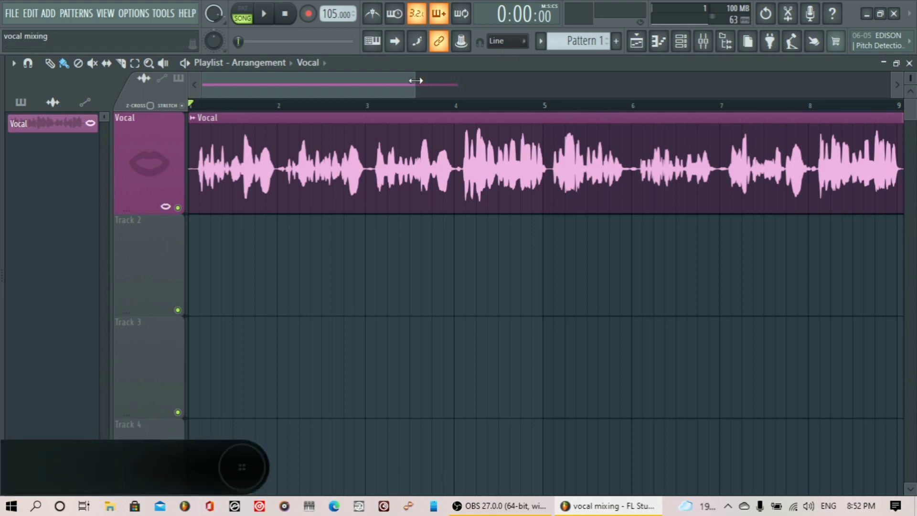
Open the Vocal clip's mixer track and bring up its Maximus effect above the mixer.
double_click(490, 162)
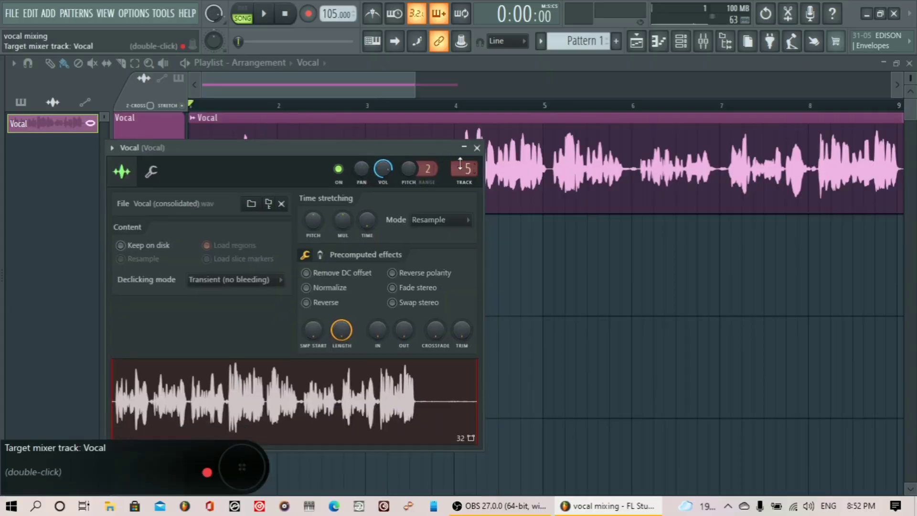
double_click(461, 167)
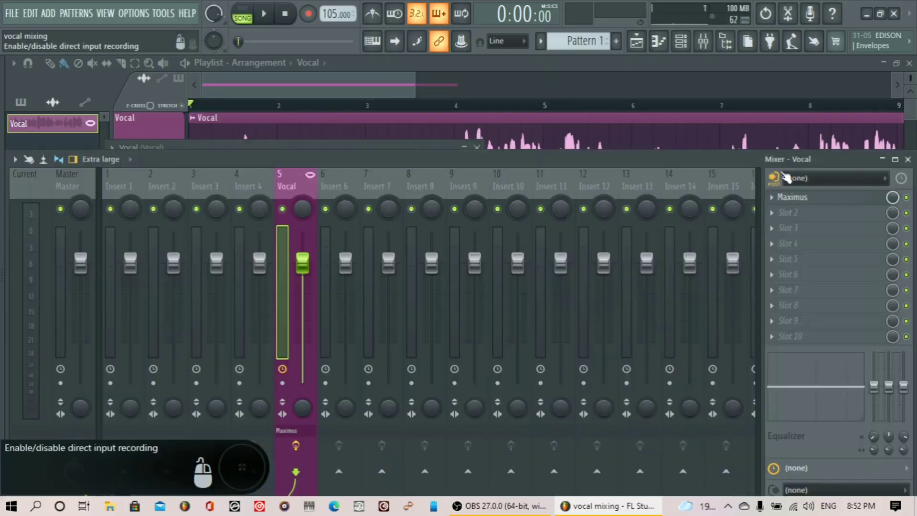
left_click_drag(740, 155, 756, 140)
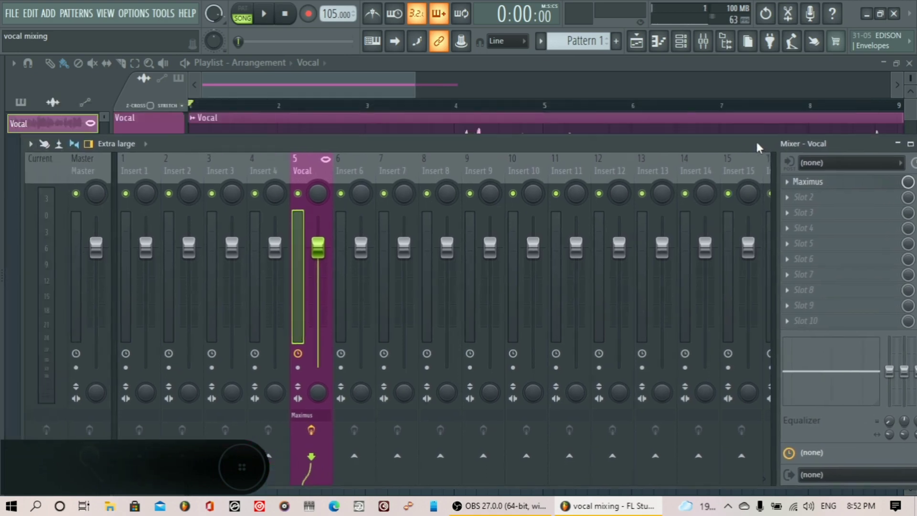
left_click_drag(756, 139, 751, 122)
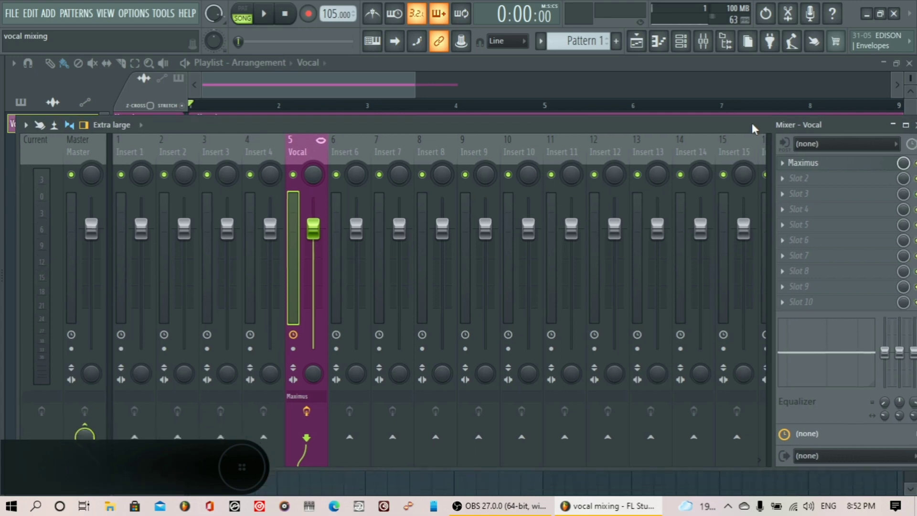
left_click(835, 165)
left_click_drag(511, 185, 504, 122)
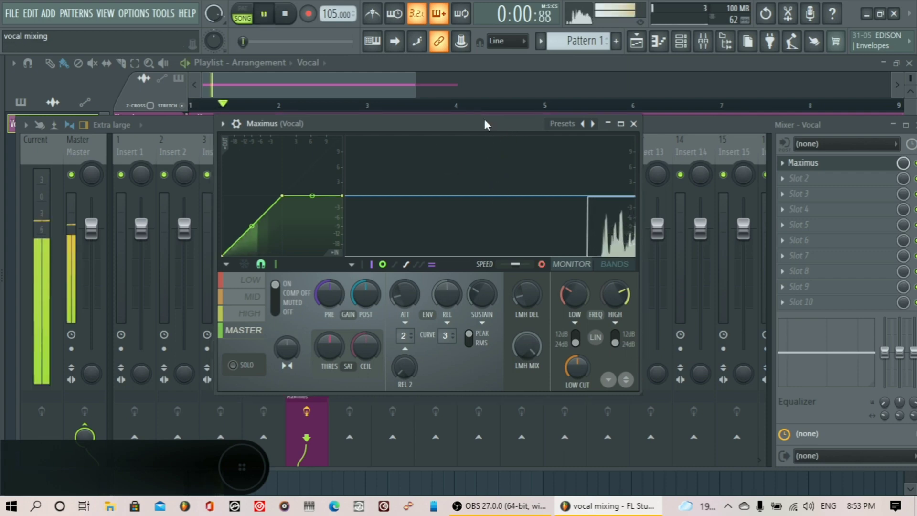
Show the frequency bands in Maximus and play the vocal repeatedly to locate its harsh sibilant range.
left_click(614, 264)
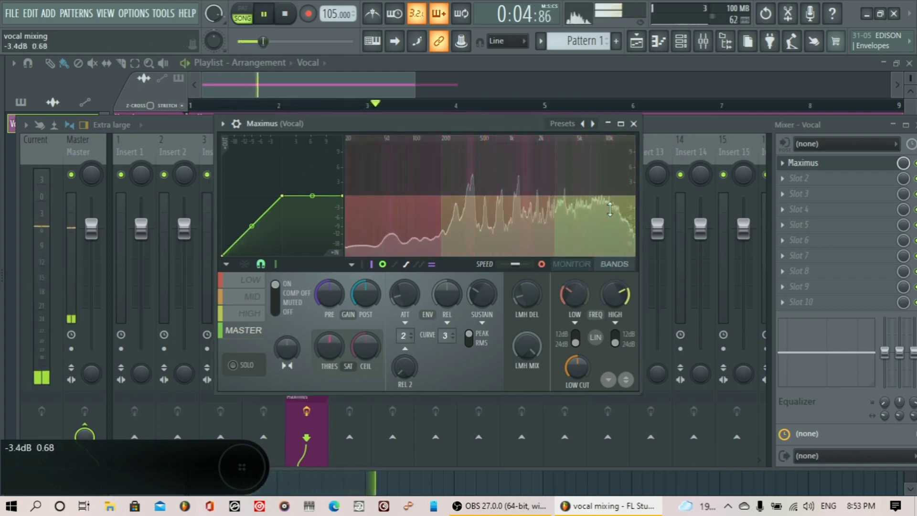
key("space")
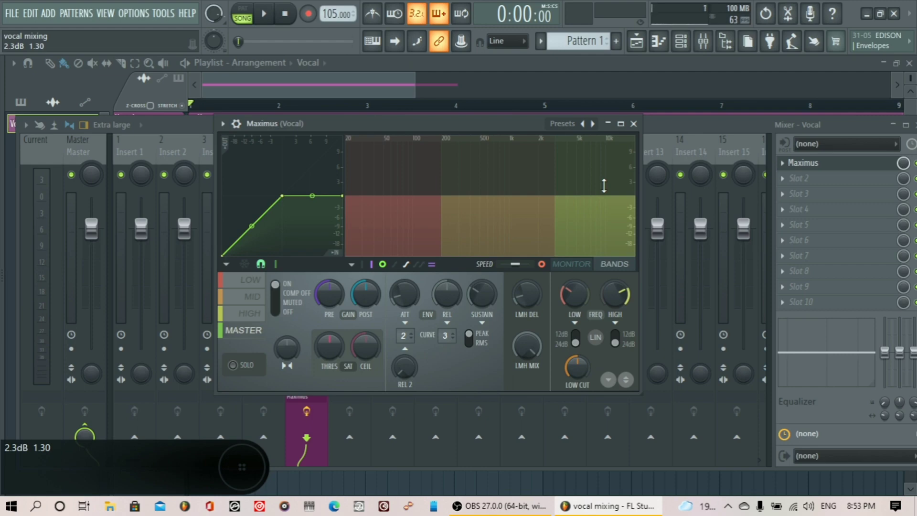
key("space")
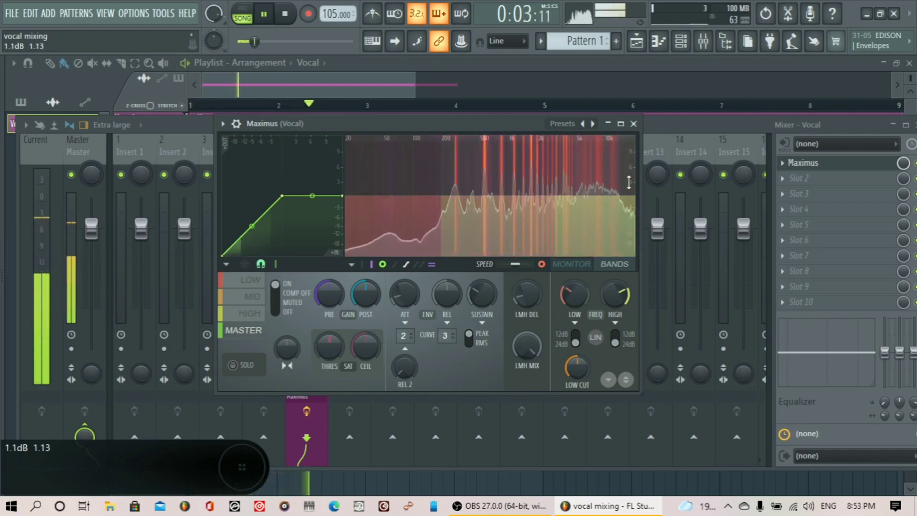
key("space")
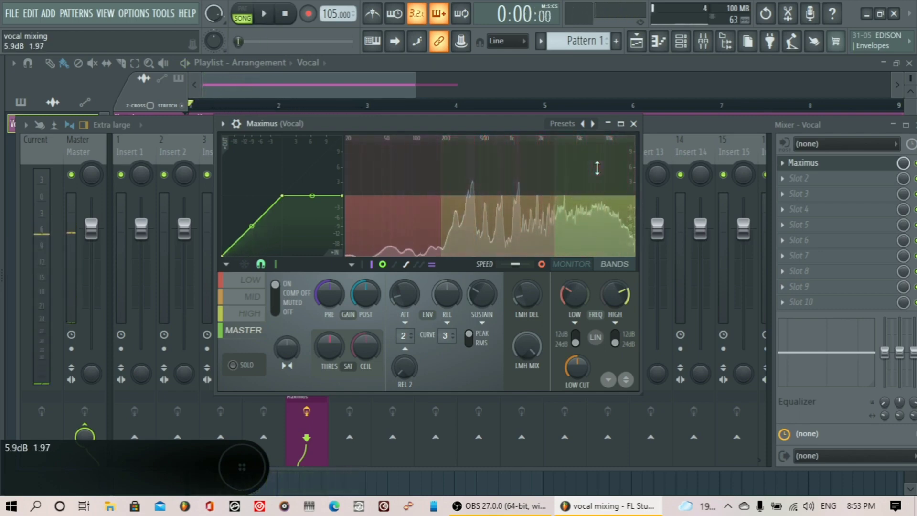
key("space")
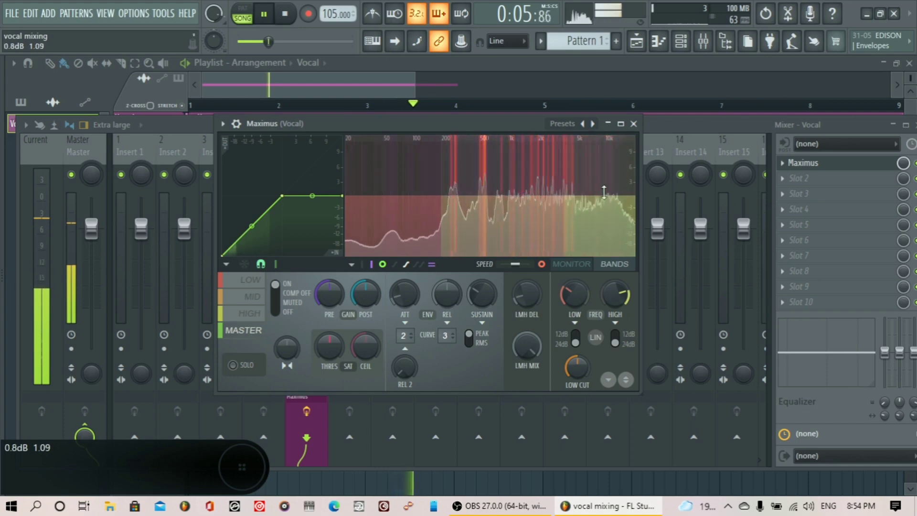
key("space")
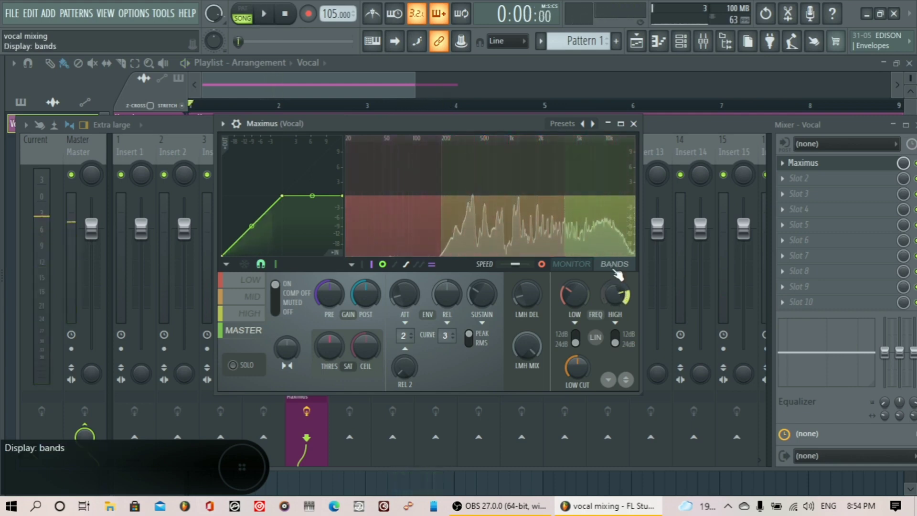
Raise the high-band crossover frequency to just above 5 kHz and audition the vocal.
left_click_drag(604, 194, 627, 193)
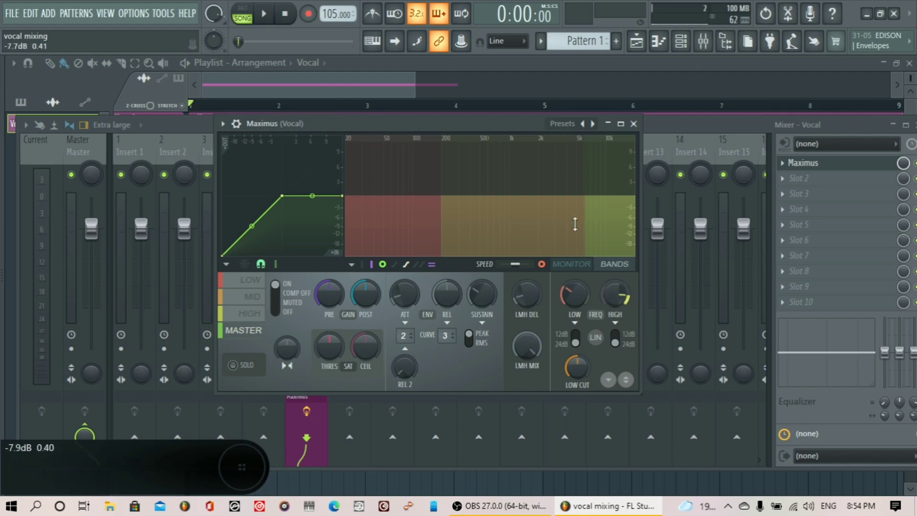
key("space")
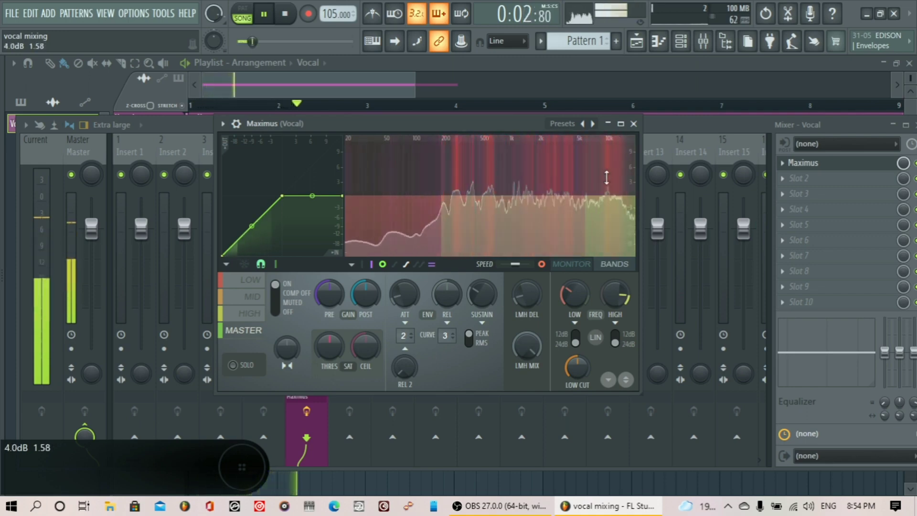
key("space")
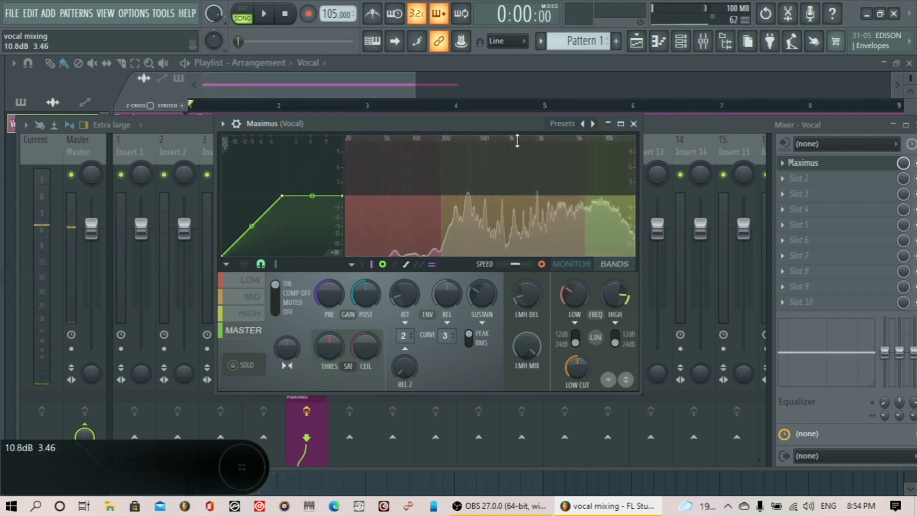
Look through the compression curves of the low, mid and high bands in Maximus.
left_click_drag(487, 125, 501, 123)
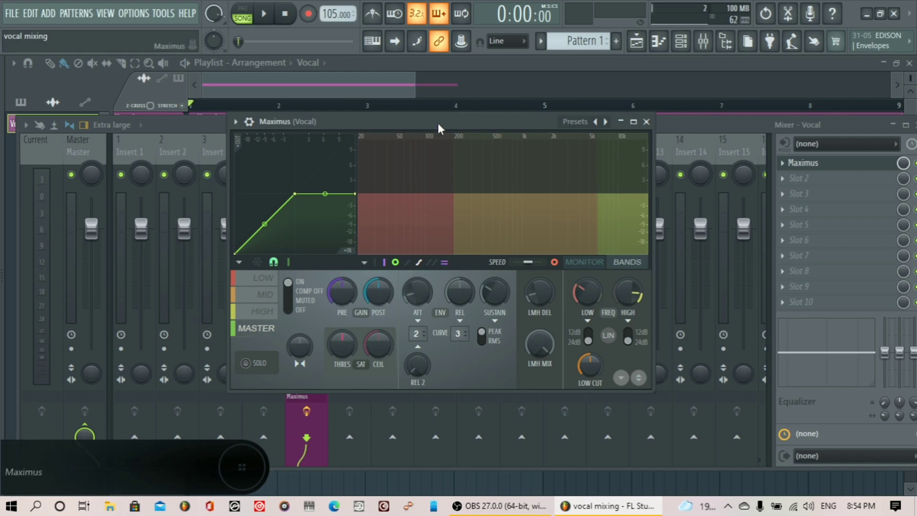
left_click_drag(436, 123, 466, 123)
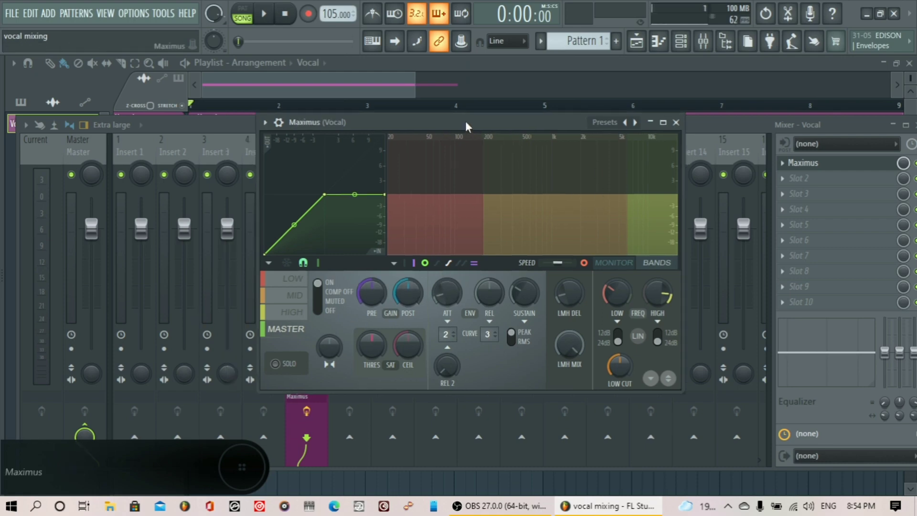
left_click(292, 316)
left_click(305, 282)
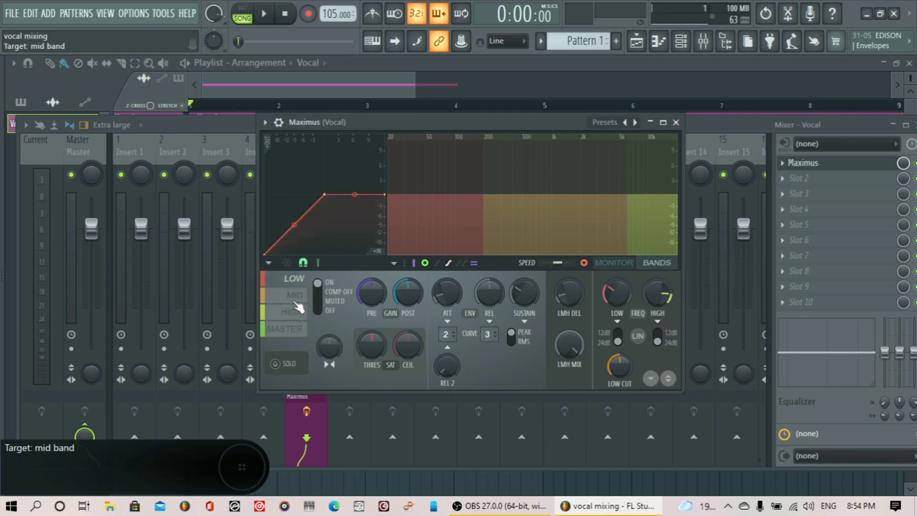
left_click(295, 301)
left_click(297, 312)
left_click(292, 301)
left_click(290, 283)
left_click(294, 295)
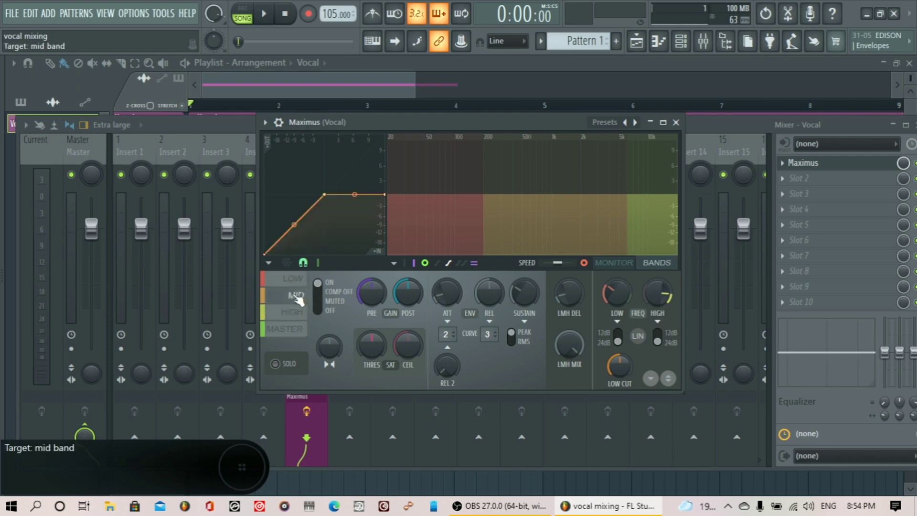
left_click(295, 313)
left_click(295, 297)
left_click(294, 281)
left_click(295, 296)
Solo the high band and play it with the Maximus display in monitor mode.
left_click(296, 315)
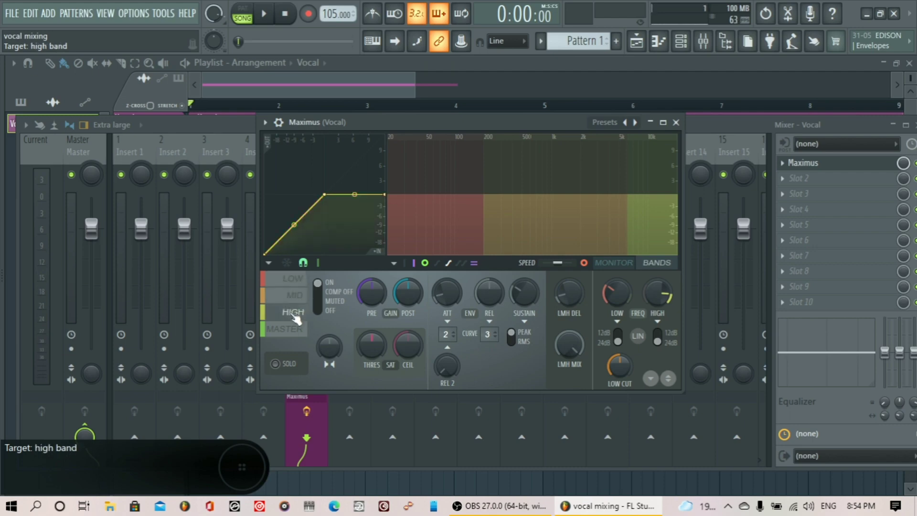
left_click(285, 368)
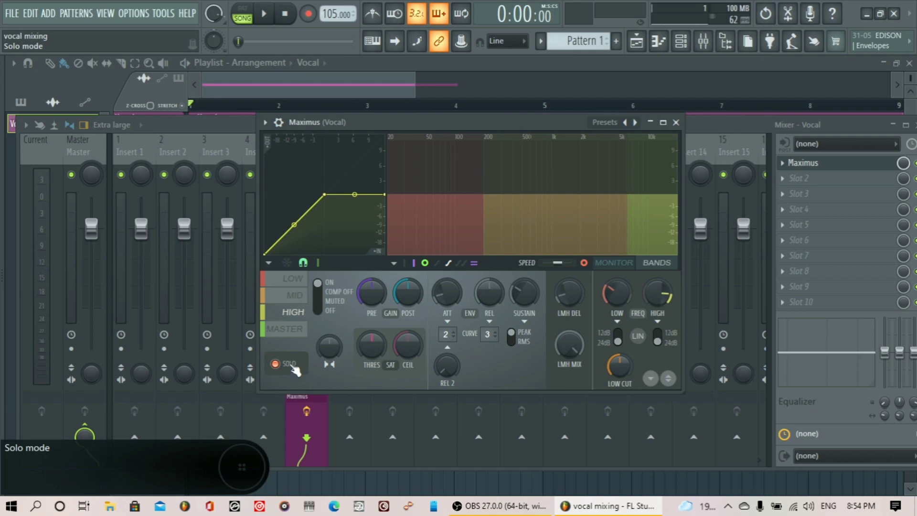
left_click(614, 263)
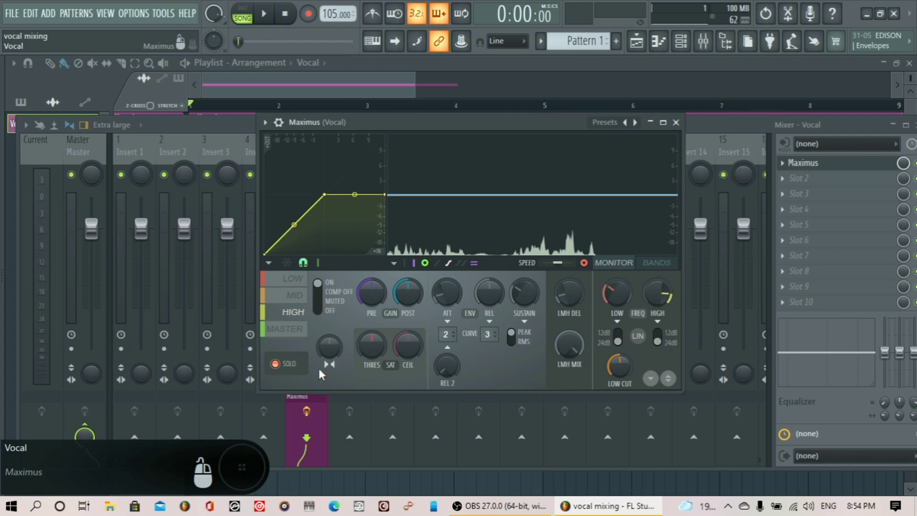
key("space")
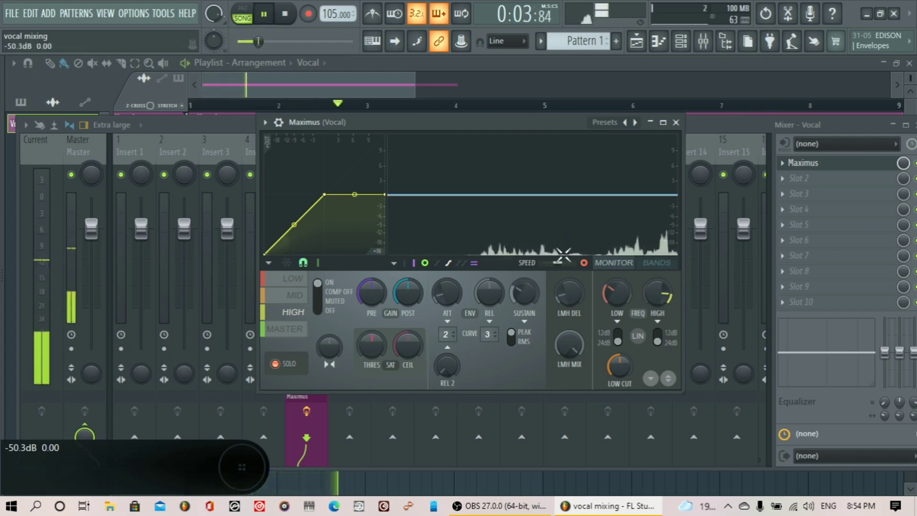
key("space")
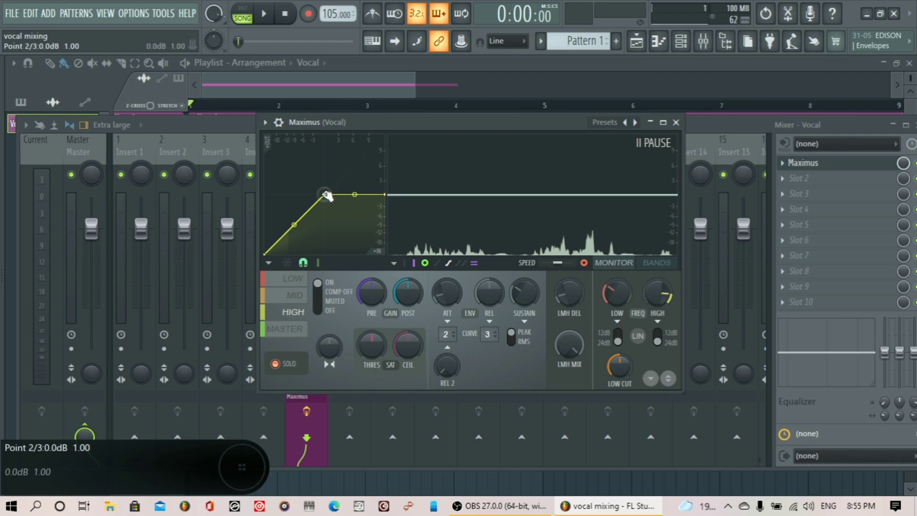
Compress the high band by lowering its curve's knee close to the bottom and its end point to about -8.7 dB during playback.
left_click_drag(325, 195, 280, 245)
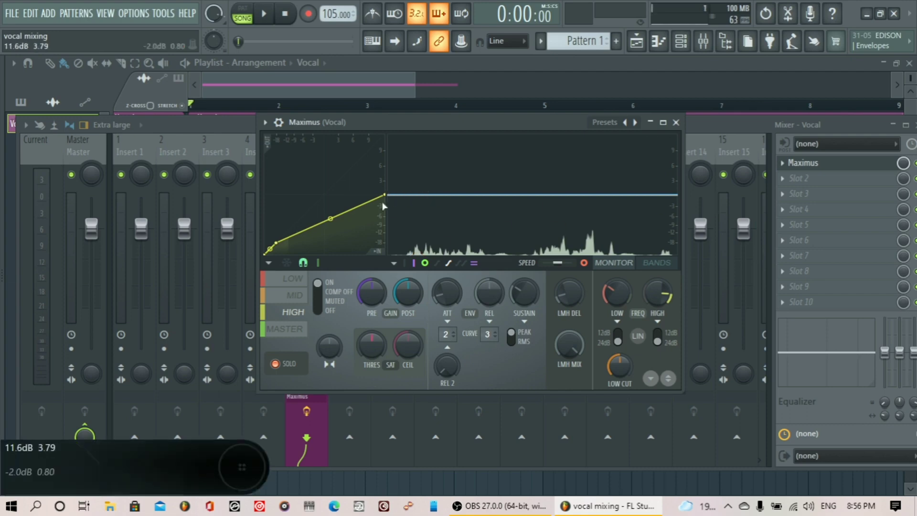
key("space")
left_click_drag(385, 196, 385, 219)
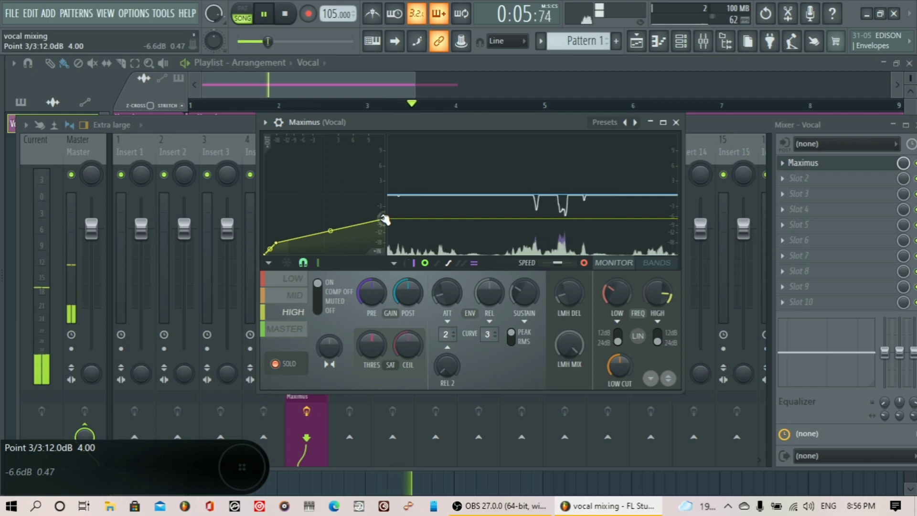
left_click_drag(385, 220, 385, 224)
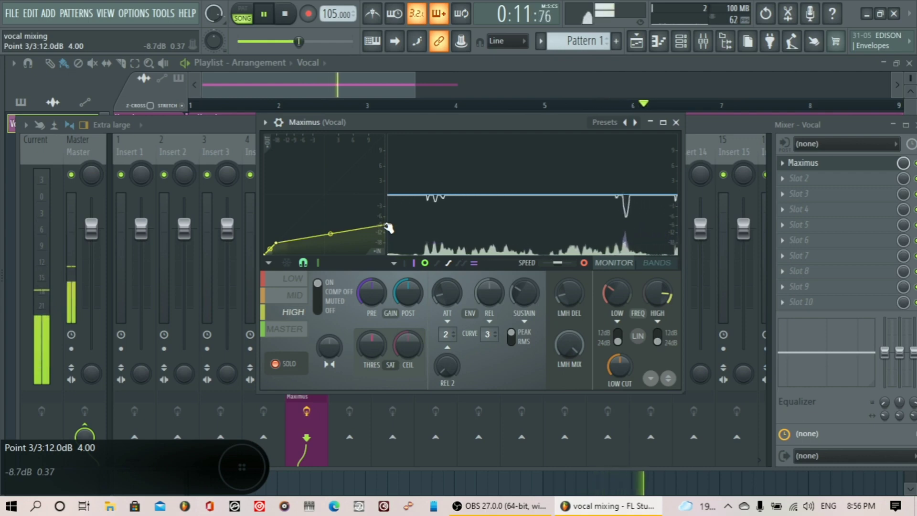
left_click_drag(387, 226, 390, 230)
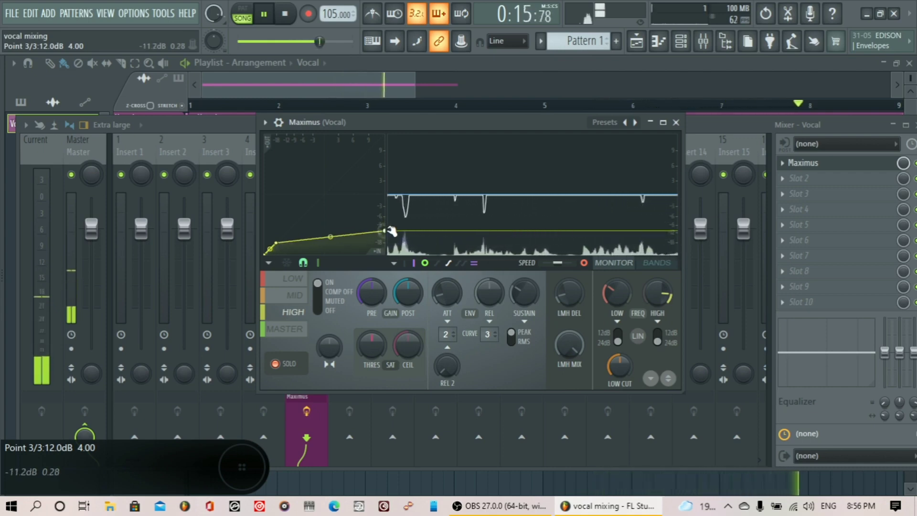
left_click_drag(391, 231, 393, 225)
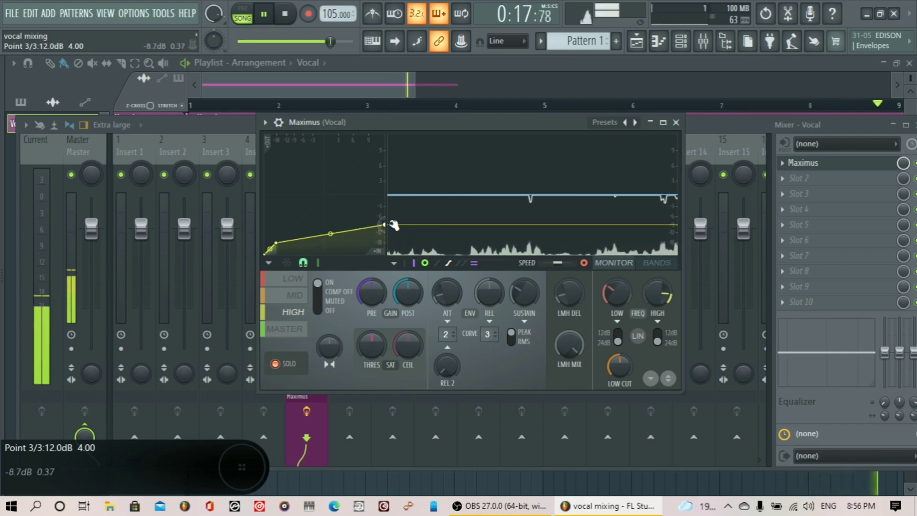
key("space")
Bend the high band's upper curve segment slightly upward and audition the soloed band.
left_click_drag(331, 234, 330, 231)
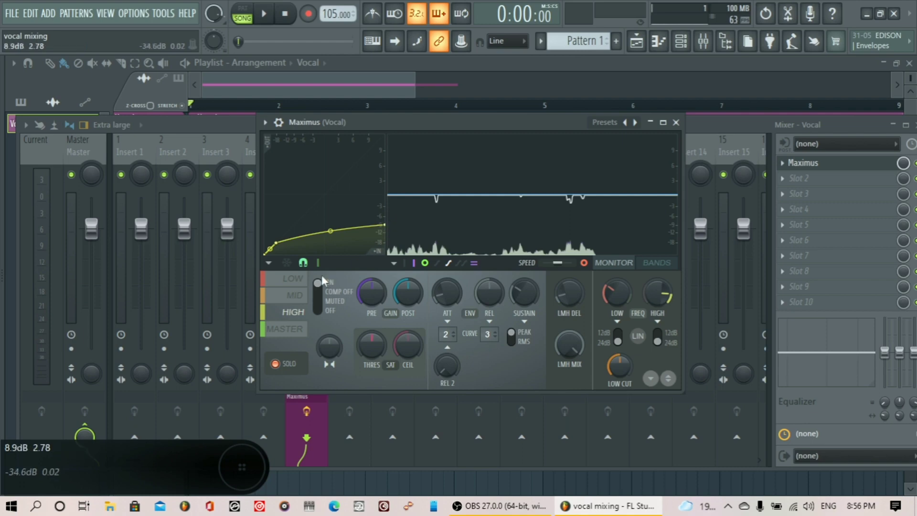
key("space")
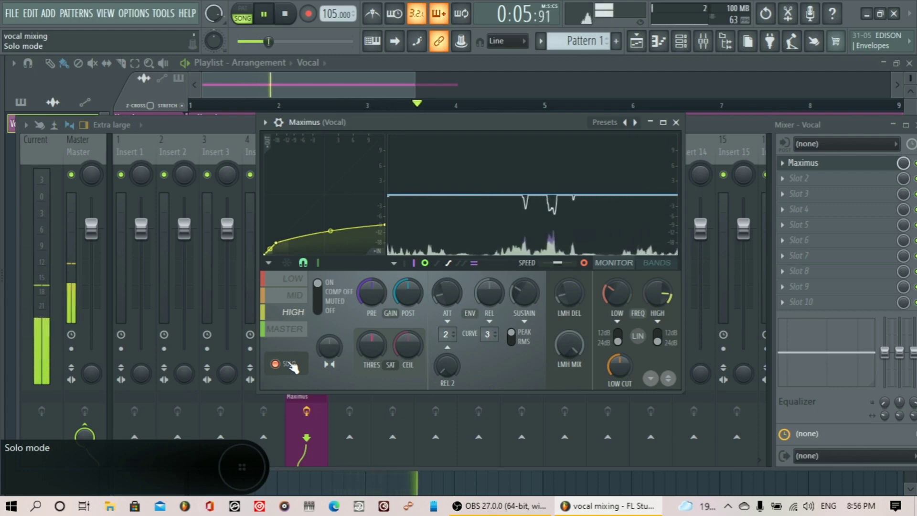
key("space")
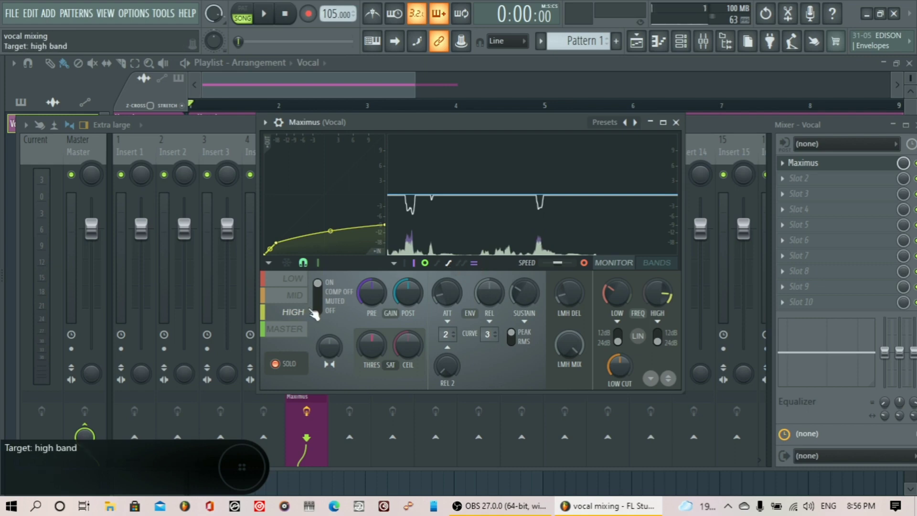
Turn off solo for the high band, switch to the master band and play the full vocal.
left_click(281, 364)
left_click(292, 336)
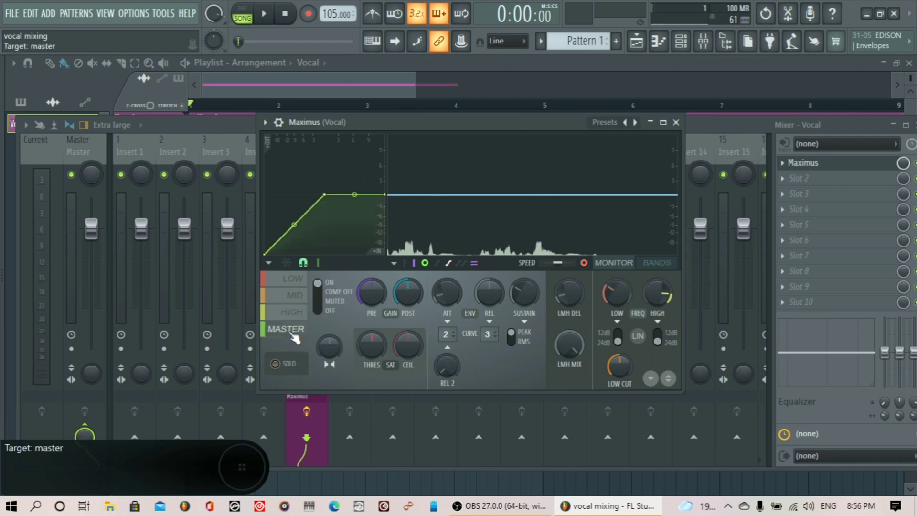
key("space")
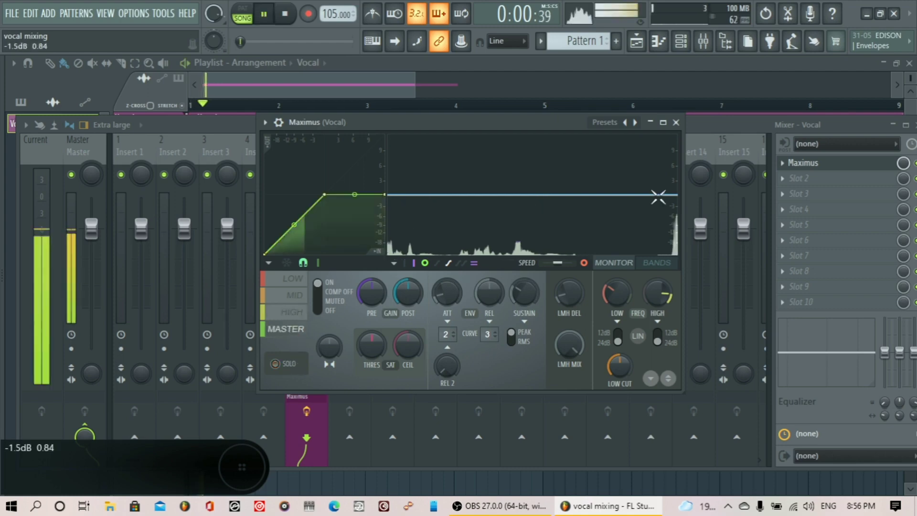
Reveal the Maximus wrapper settings with its on/off and mix level controls, and stop playback.
left_click_drag(835, 126, 832, 126)
left_click(292, 397)
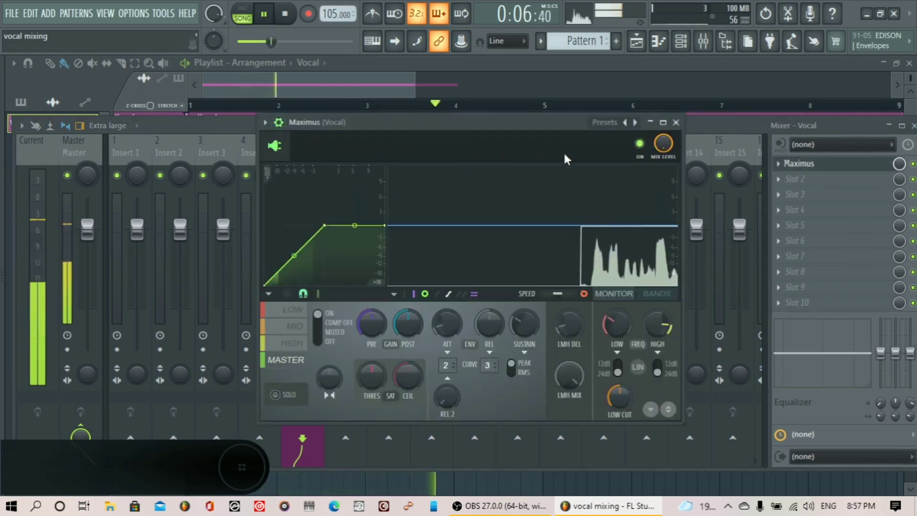
key("space")
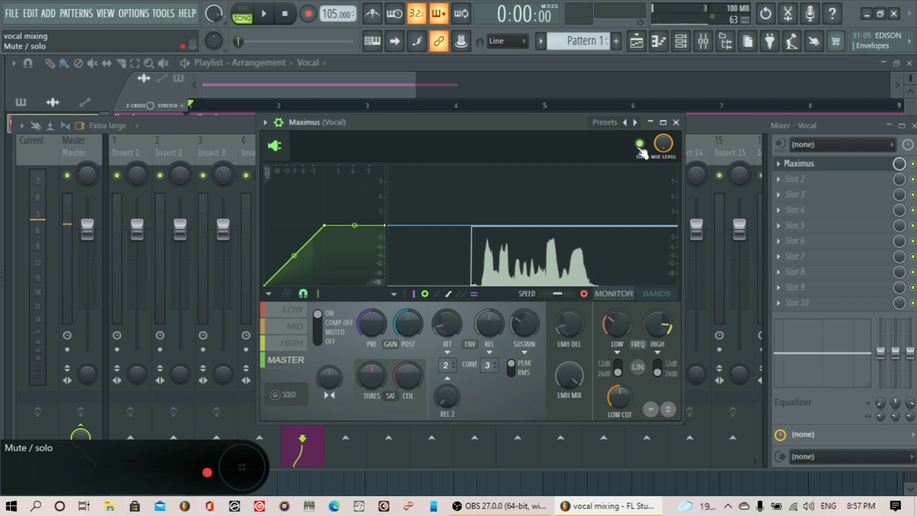
Compare the vocal without and with de-essing by playing it with Maximus bypassed and again with Maximus re-enabled.
left_click(640, 145)
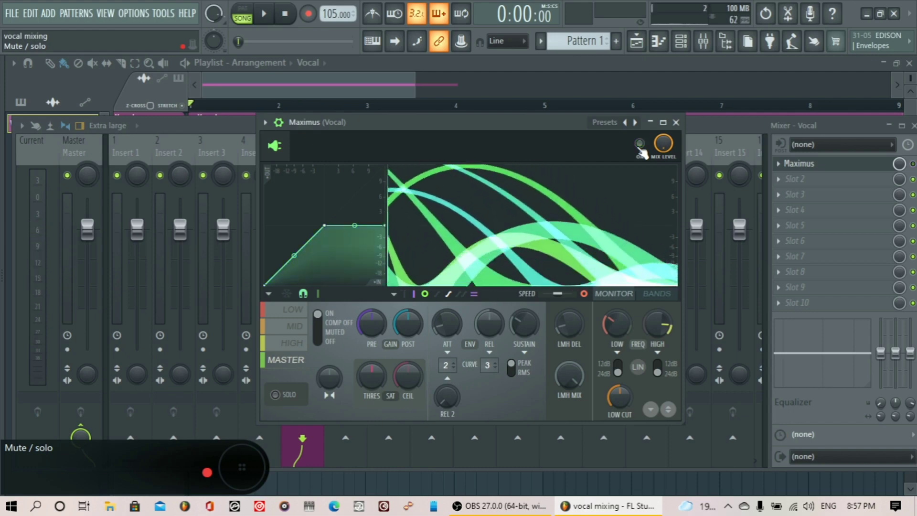
key("space")
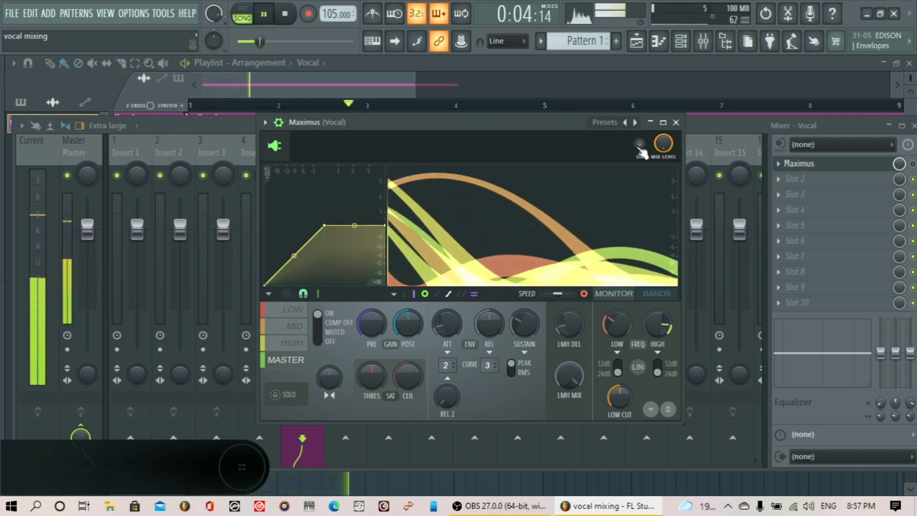
key("space")
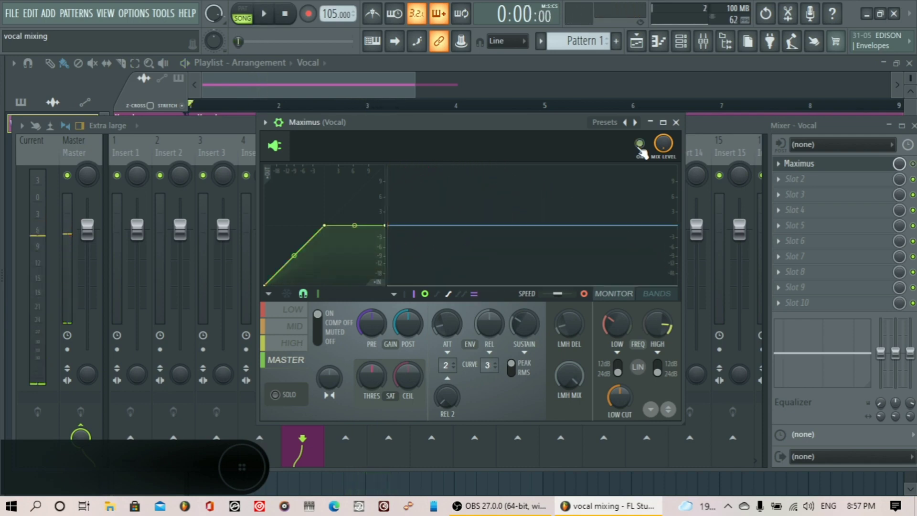
left_click(639, 144)
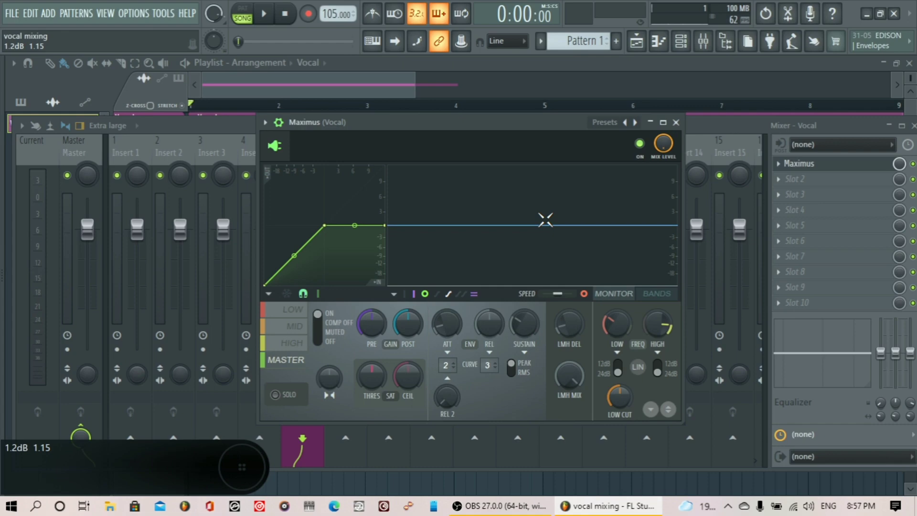
key("space")
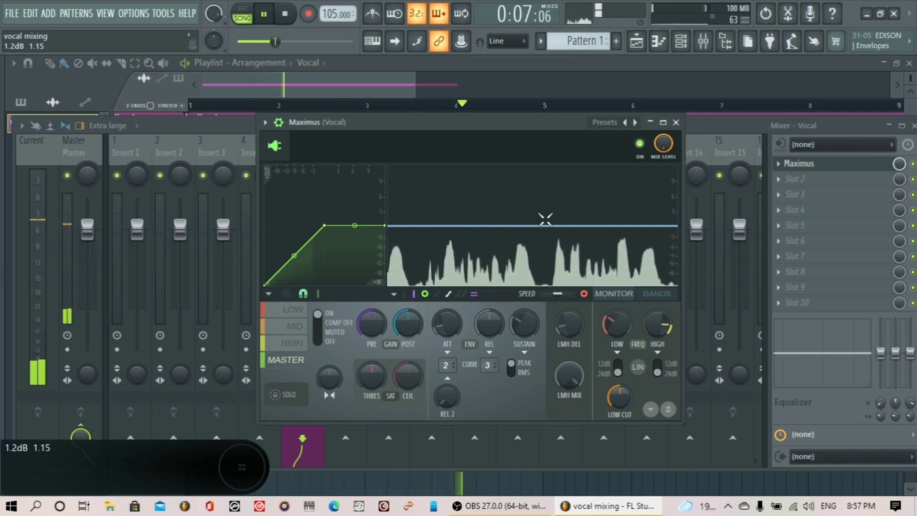
key("space")
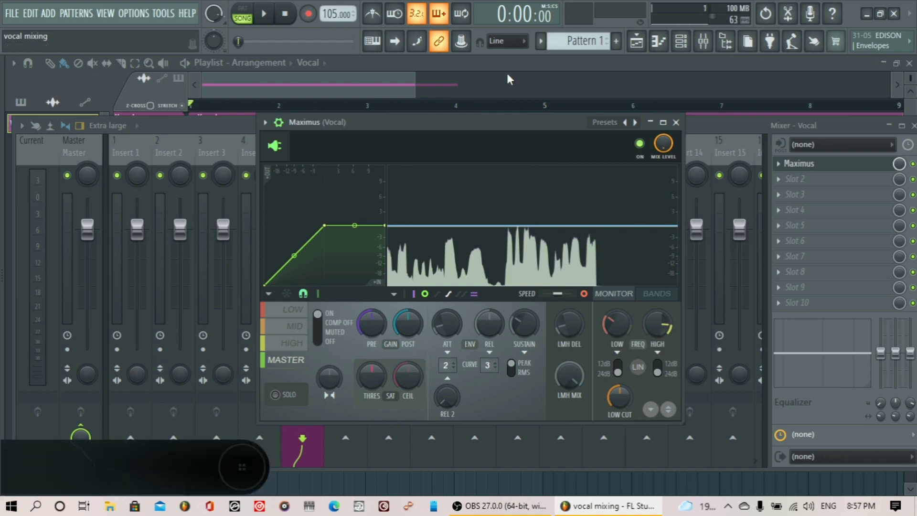
Close the Maximus window and the Vocal sample's channel settings, and fit the vocal's waveform in the Playlist view.
left_click(683, 124)
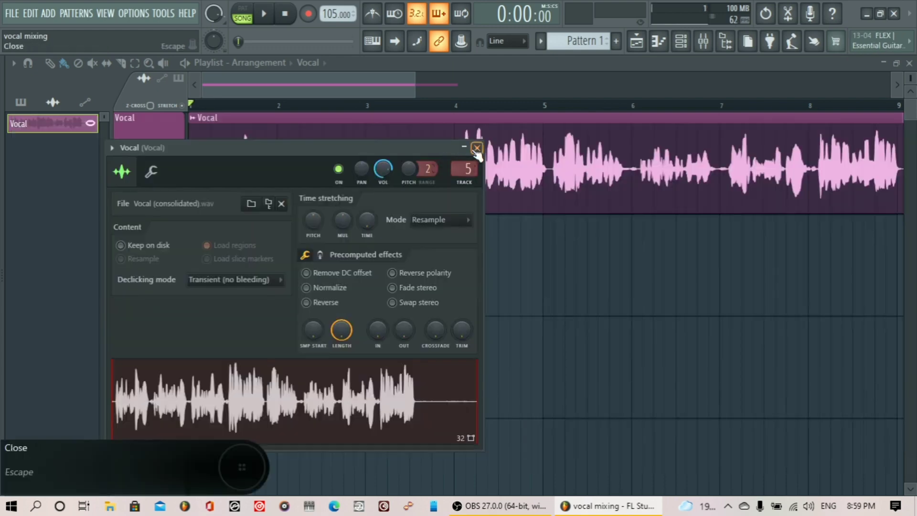
left_click(477, 147)
left_click_drag(417, 90, 492, 84)
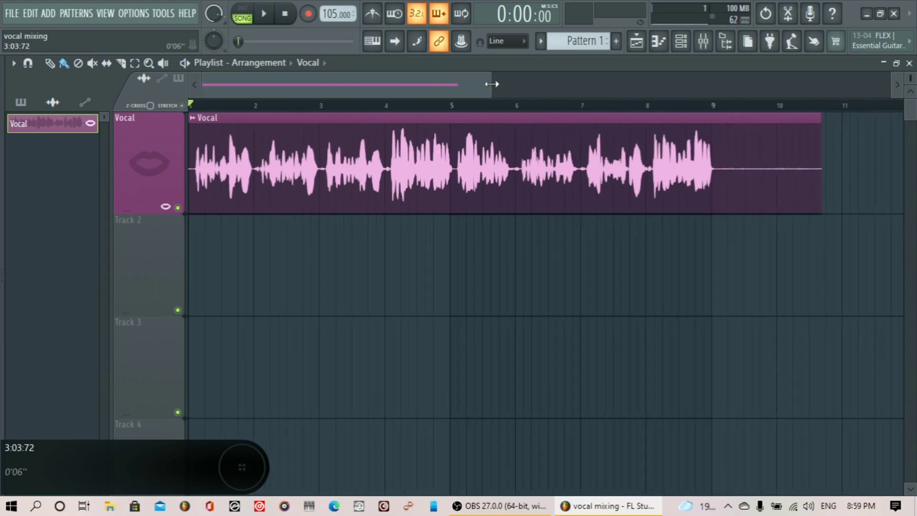
left_click_drag(492, 84, 432, 88)
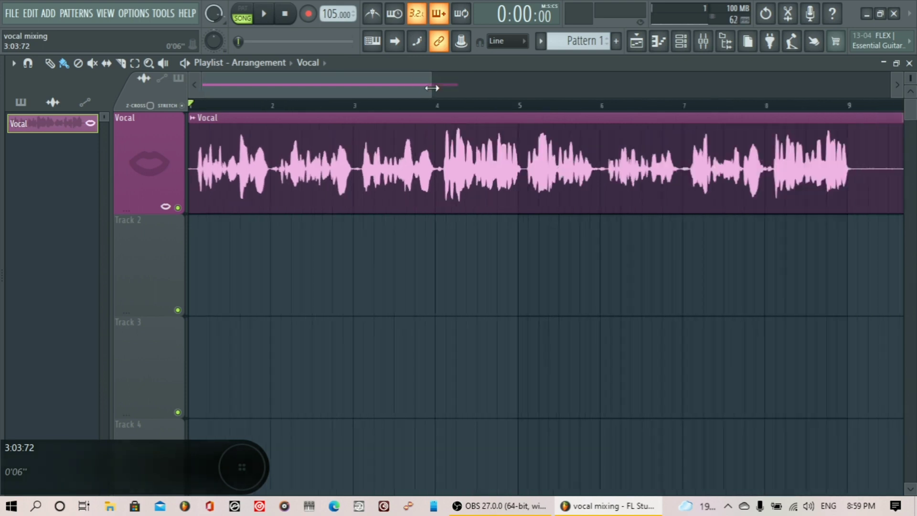